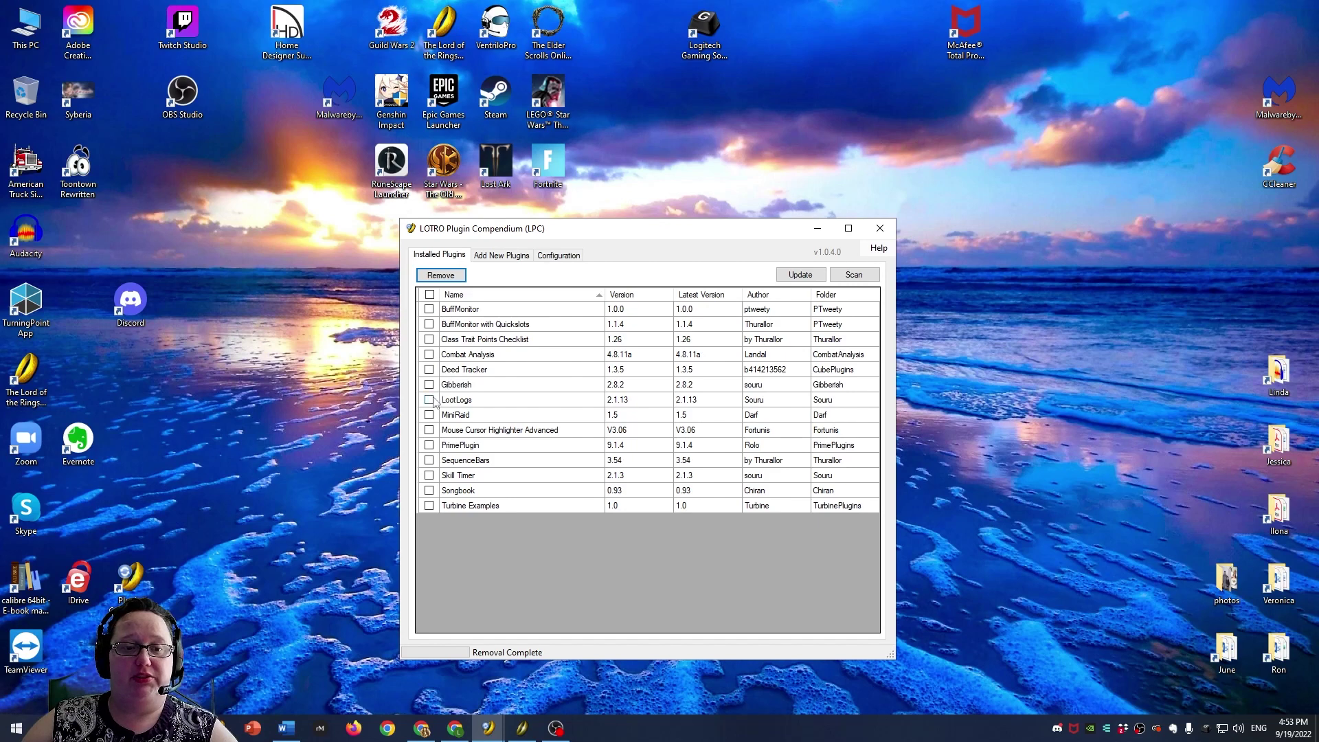
# Step: Mark Skill Timer, with PrimePlugin toggled back off, and update the marked plugins
pyautogui.click(429, 446)
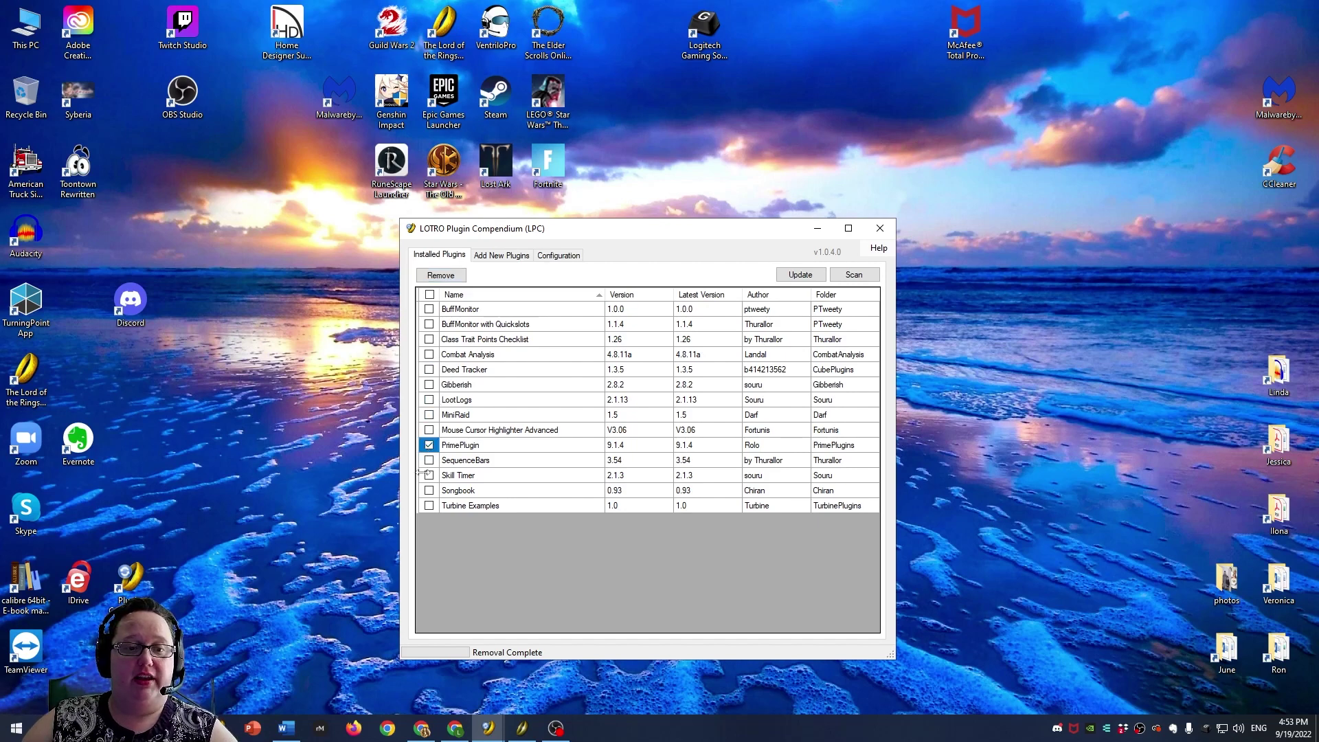
pyautogui.click(428, 479)
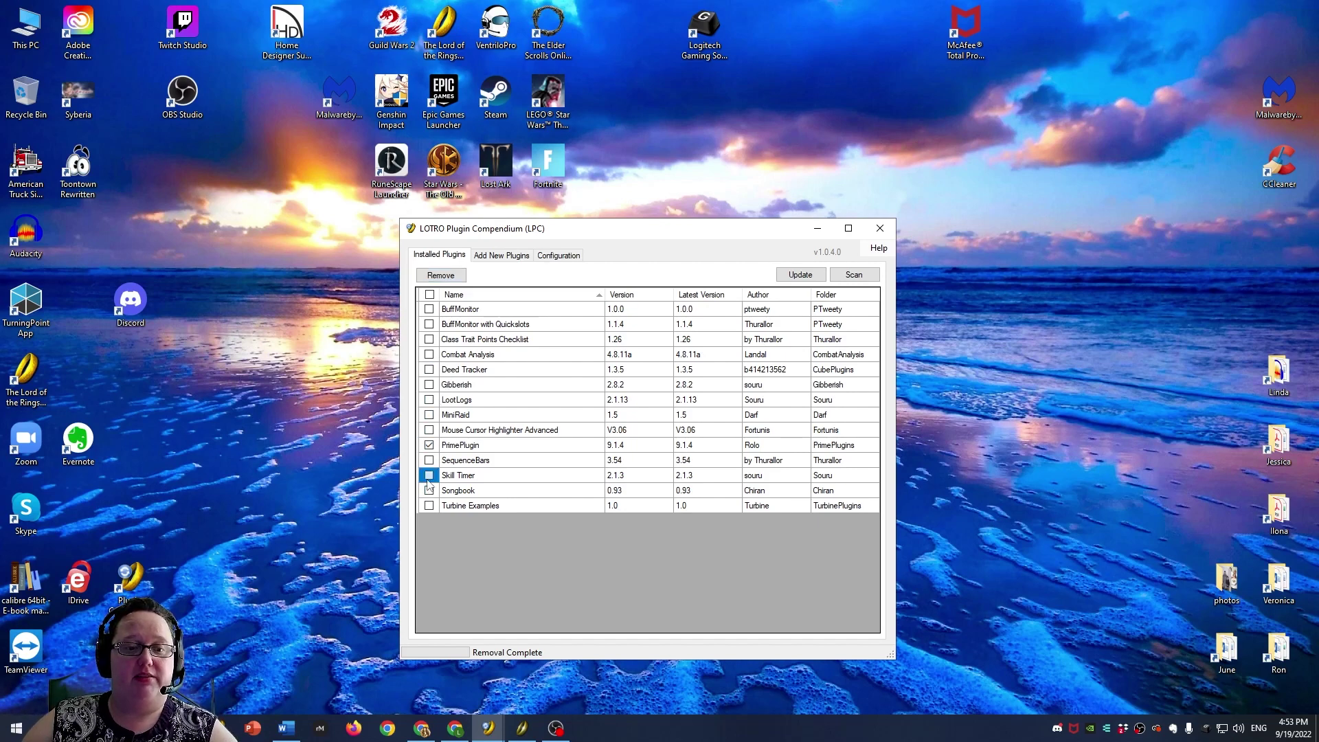
pyautogui.click(430, 447)
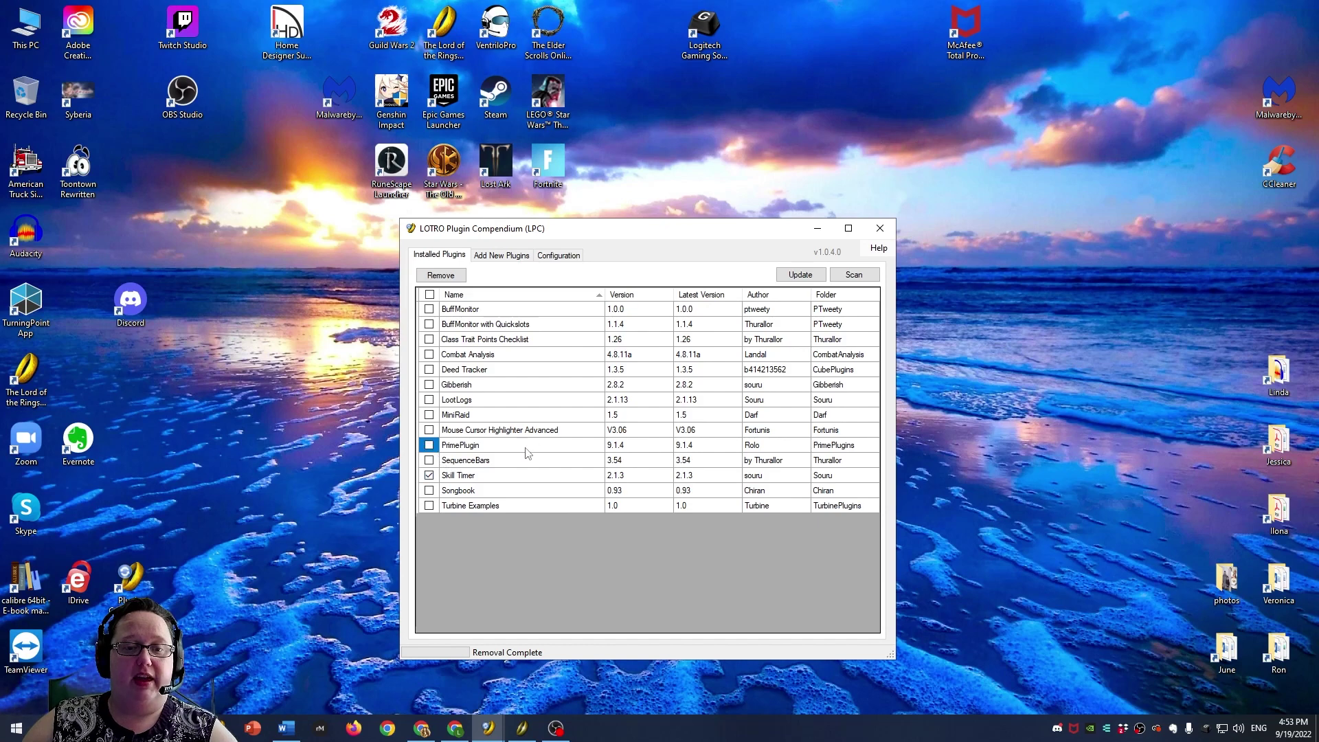
pyautogui.click(801, 275)
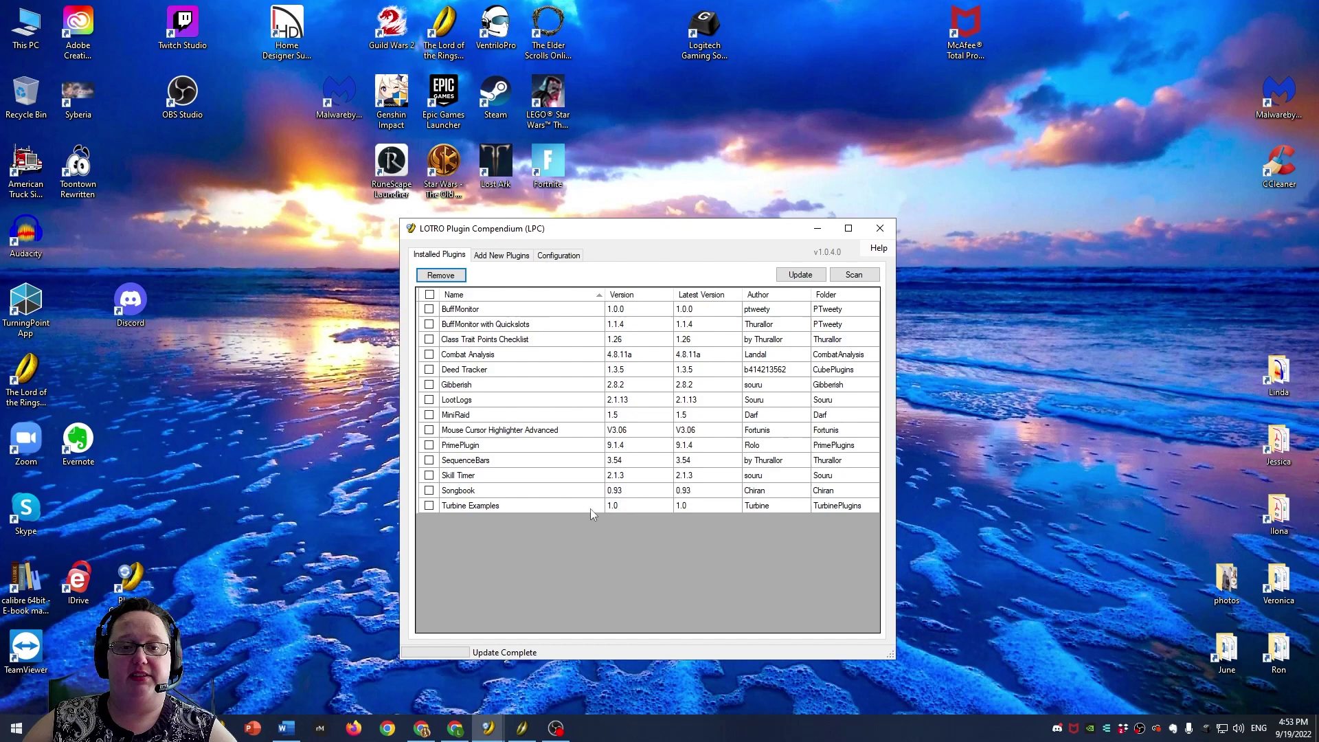
# Step: Select all installed plugins, update them to the latest versions, and return to the game
pyautogui.click(430, 294)
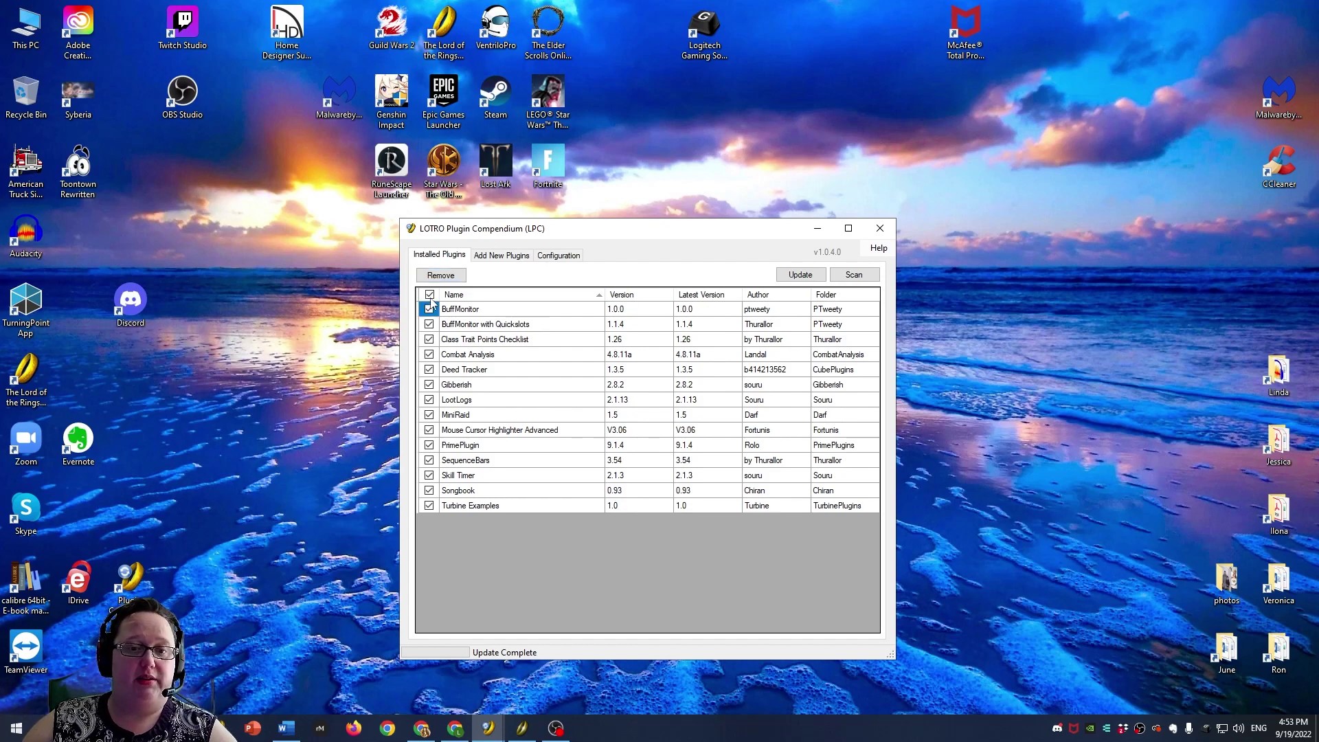
pyautogui.click(800, 274)
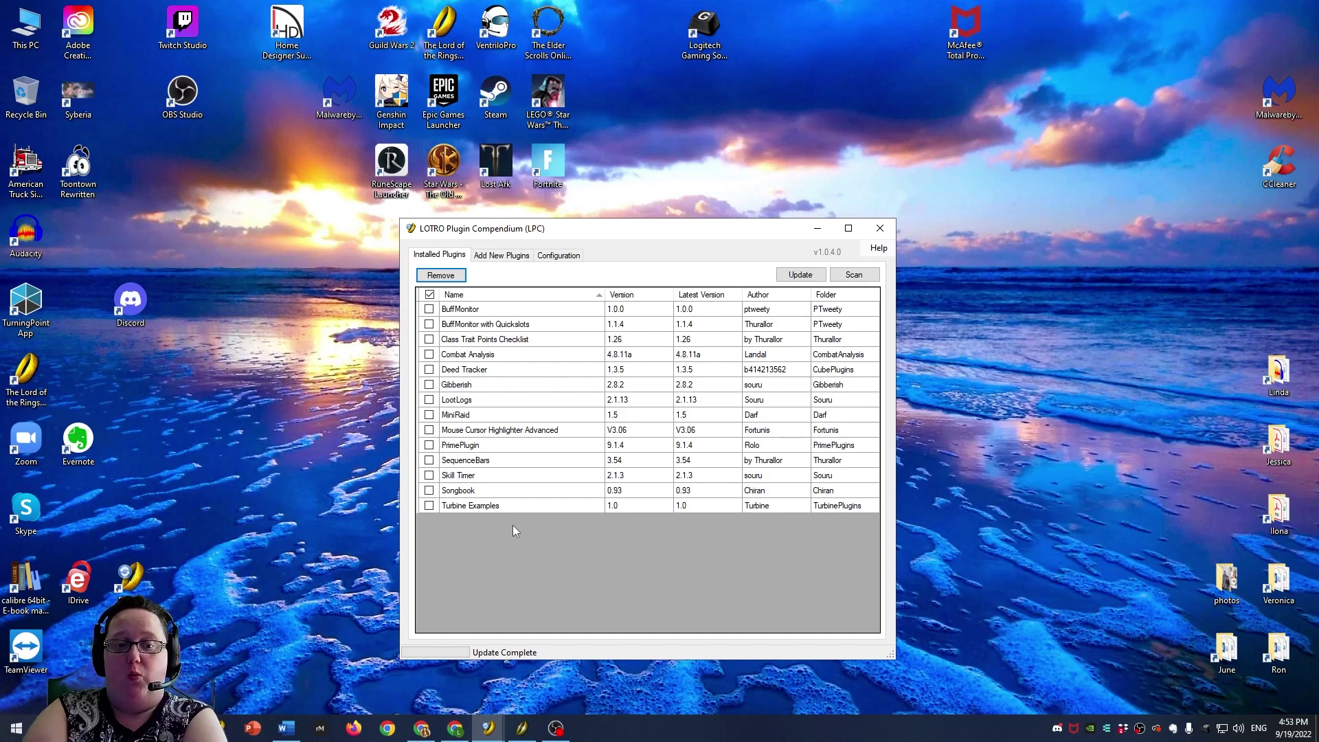
pyautogui.click(522, 727)
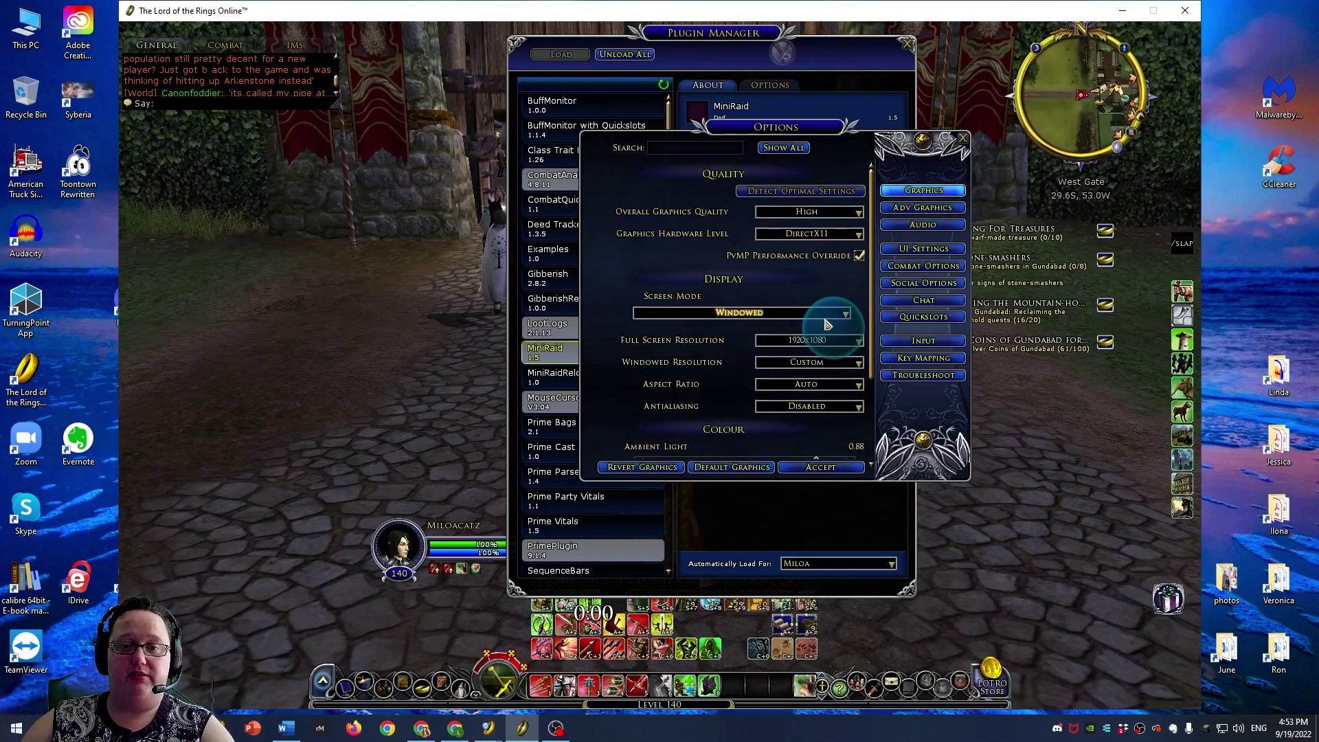
# Step: Set and keep Full Screen (Windowed) screen mode, close Options, and view Deed Tracker's details
pyautogui.click(800, 313)
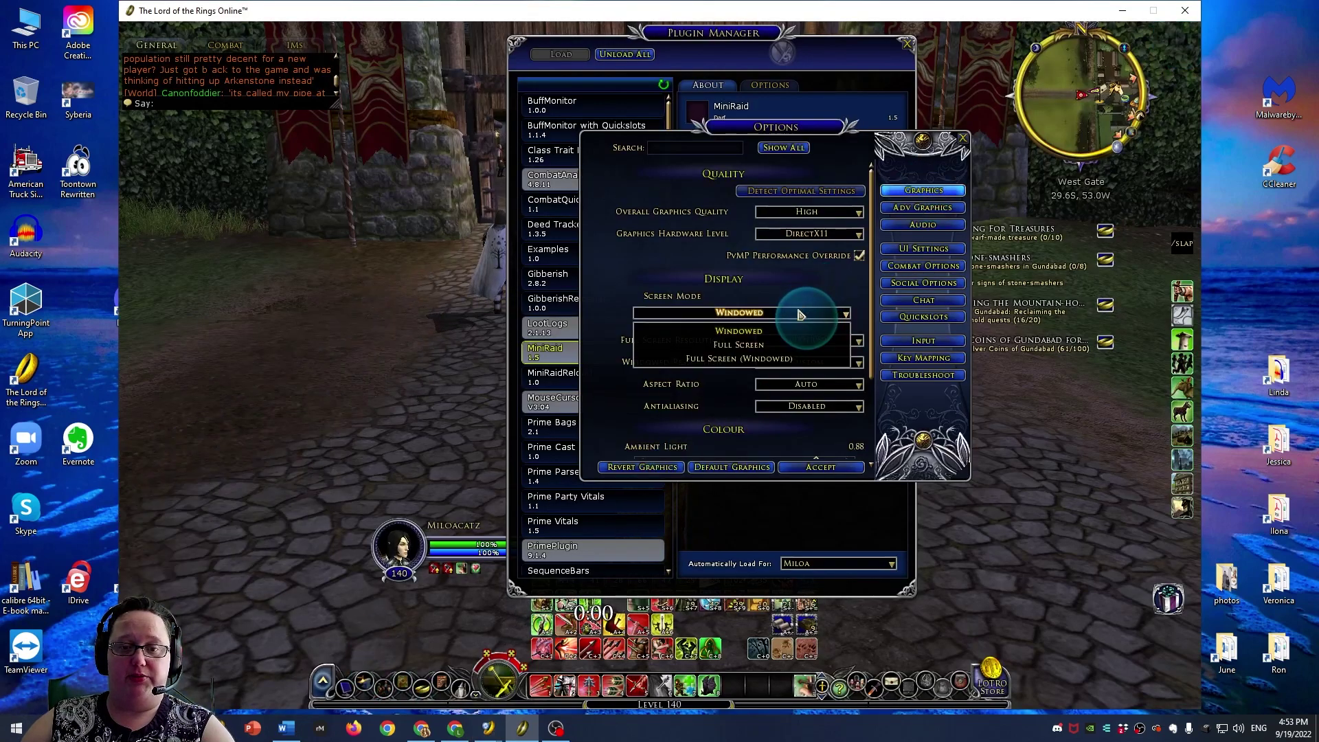
pyautogui.click(756, 358)
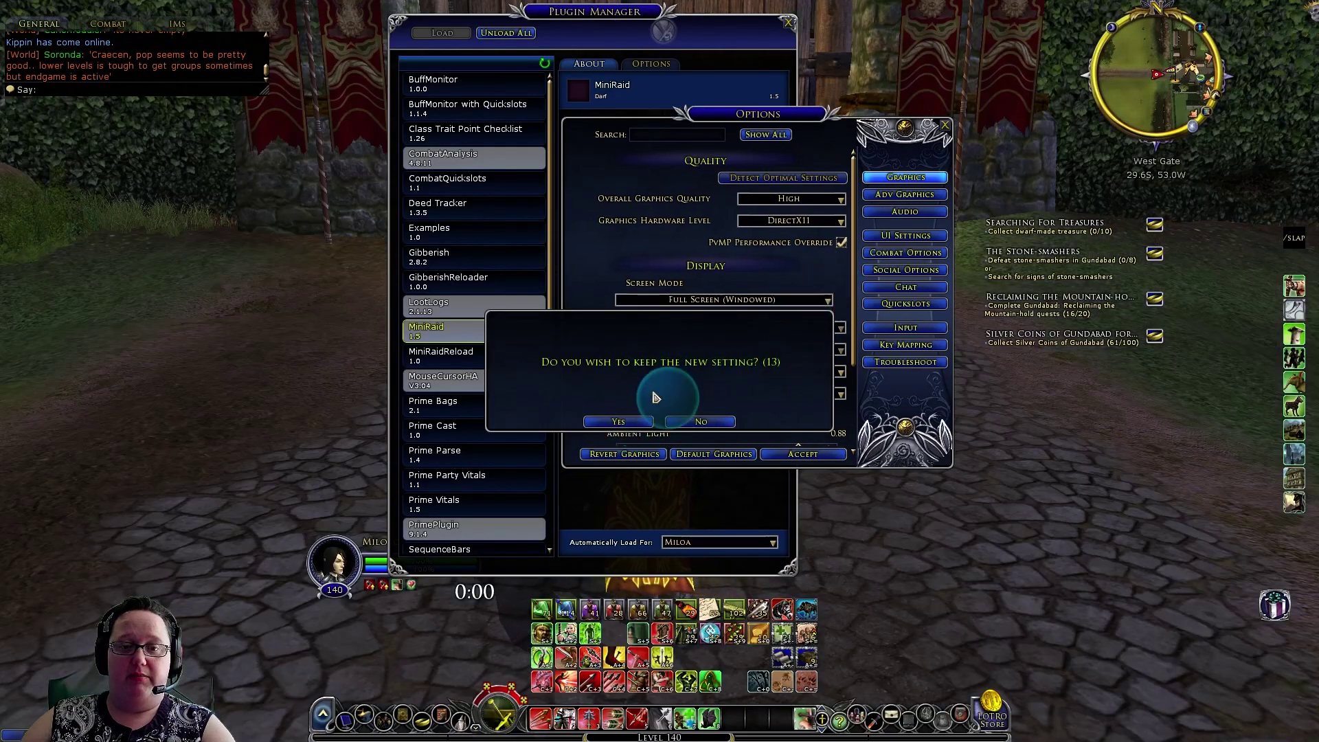
pyautogui.click(619, 421)
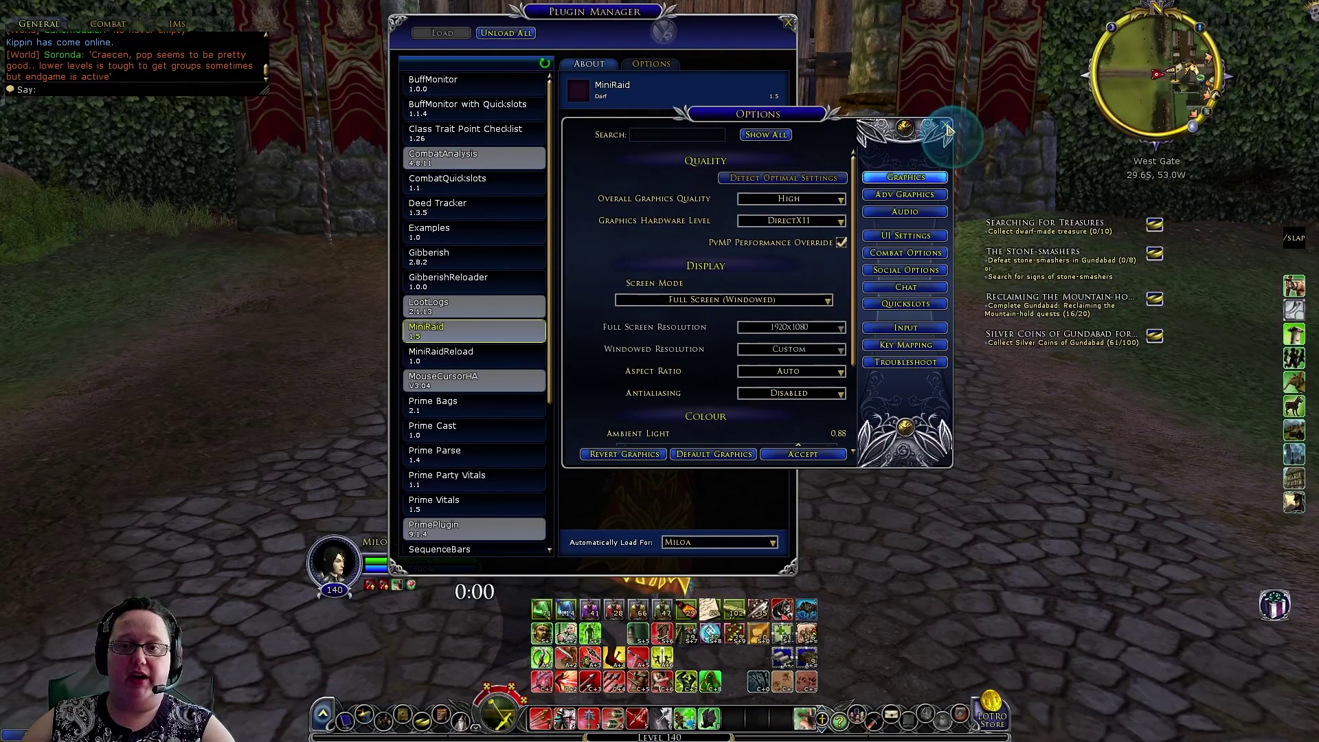
pyautogui.click(945, 126)
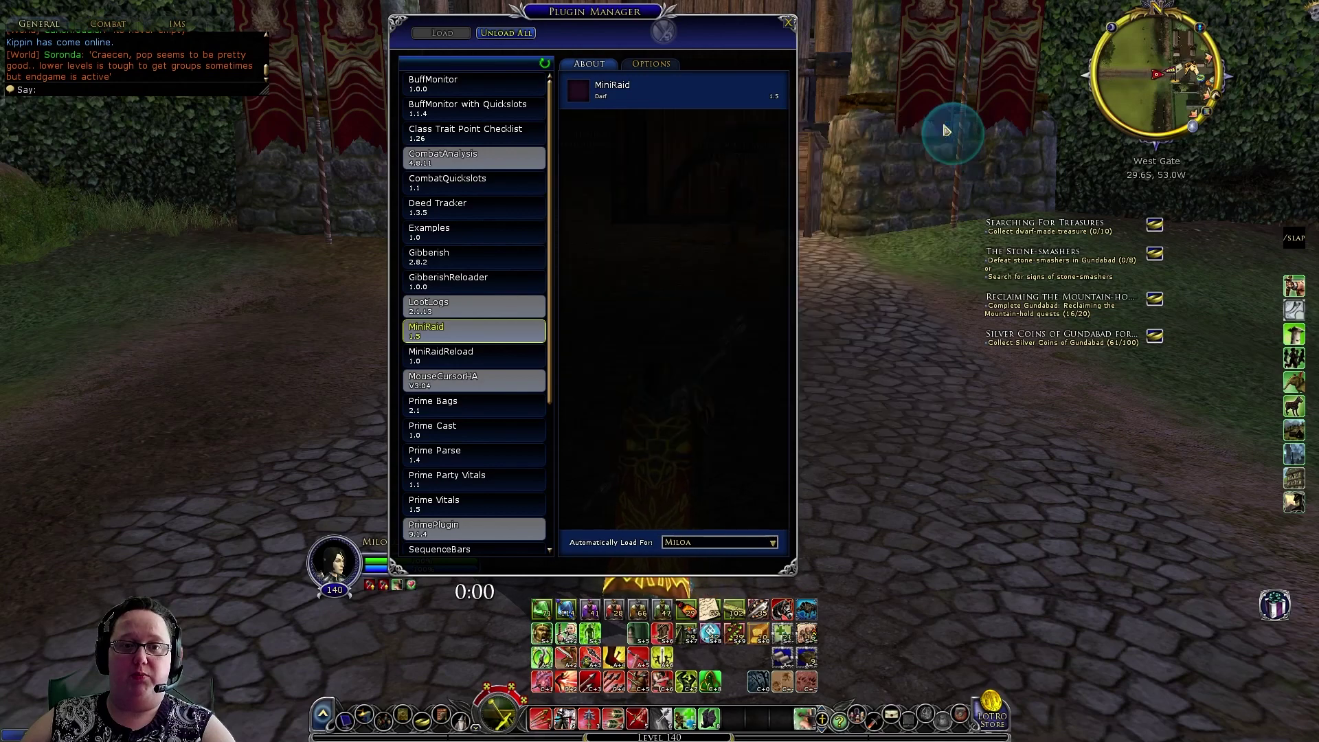
pyautogui.click(540, 210)
# Step: Read CombatAnalysis's description, show LootLogs 2.1.13, and move the Plugin Manager upper left
pyautogui.click(485, 161)
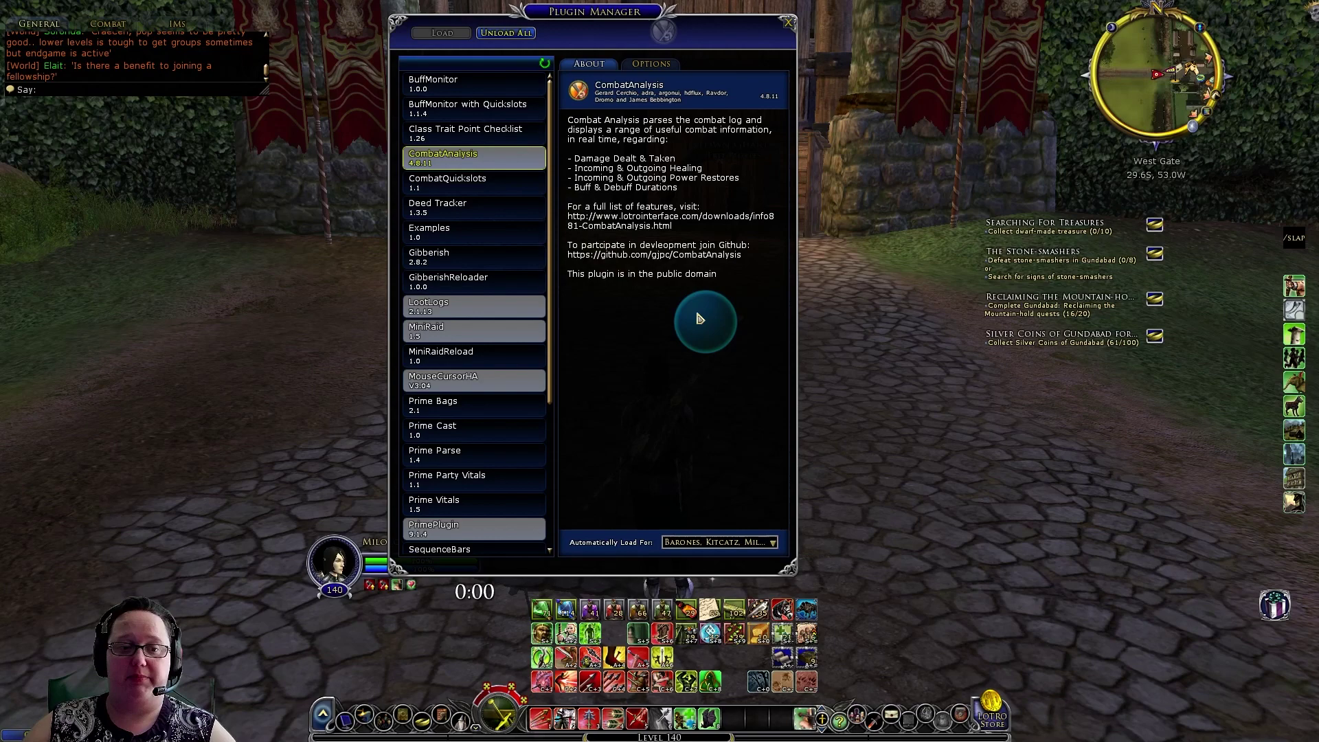
pyautogui.click(452, 310)
pyautogui.moveTo(574, 17); pyautogui.dragTo(312, 48)
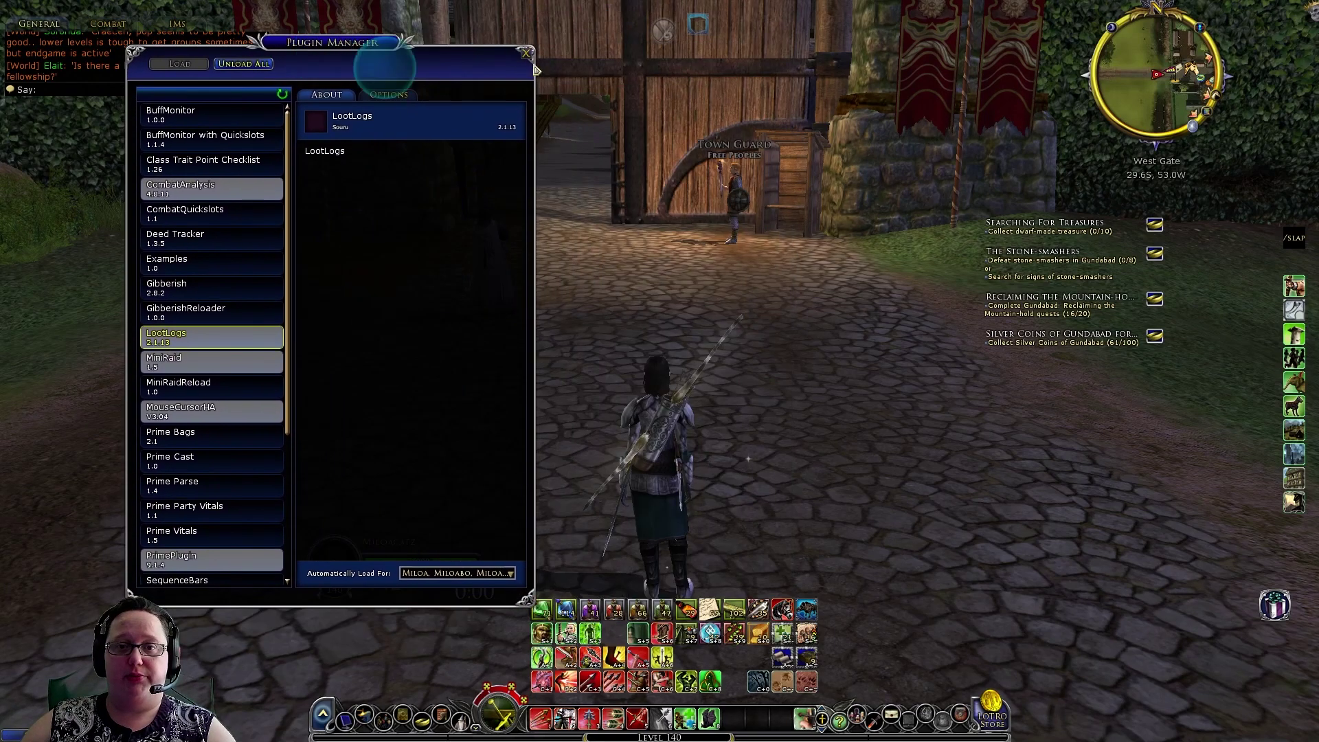
# Step: In LootLogs, view all characters' weekly quests, then the Adkhât-zahhar and Hiddenhoard of Abnankâra logs
pyautogui.click(697, 25)
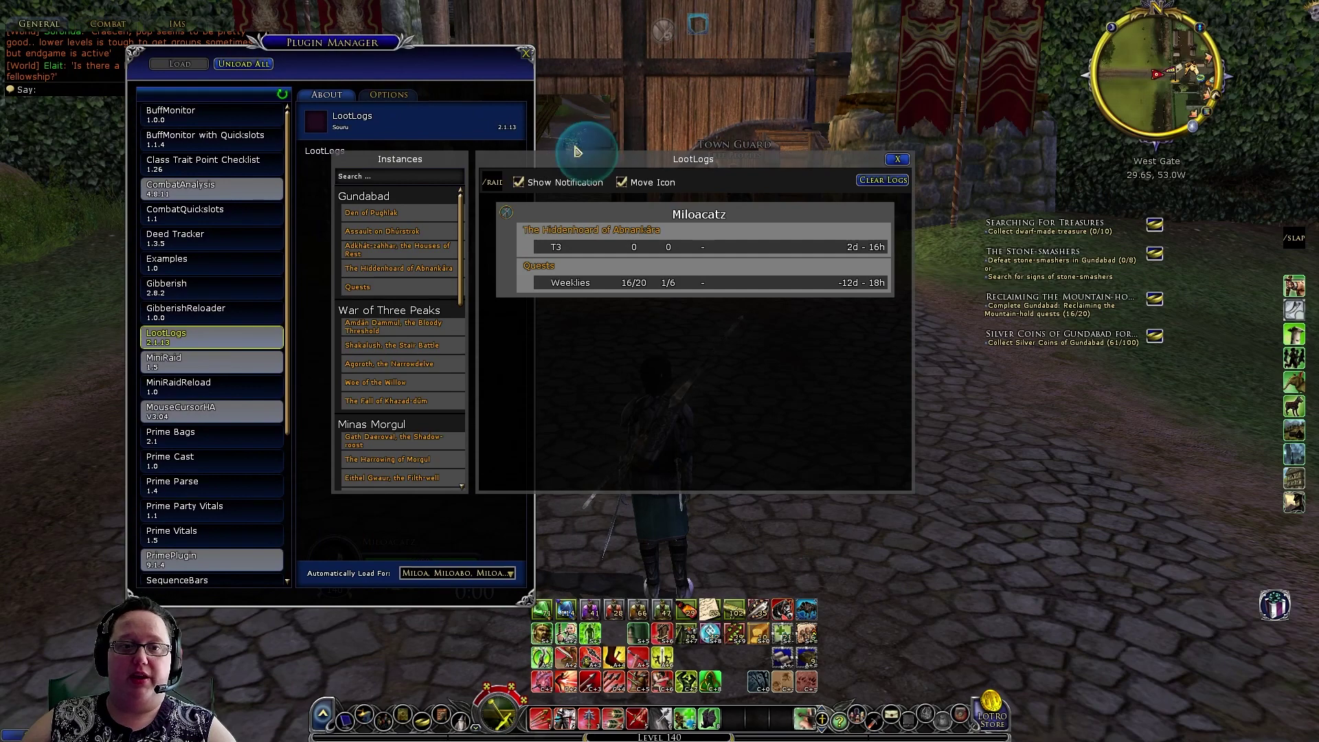
pyautogui.click(406, 286)
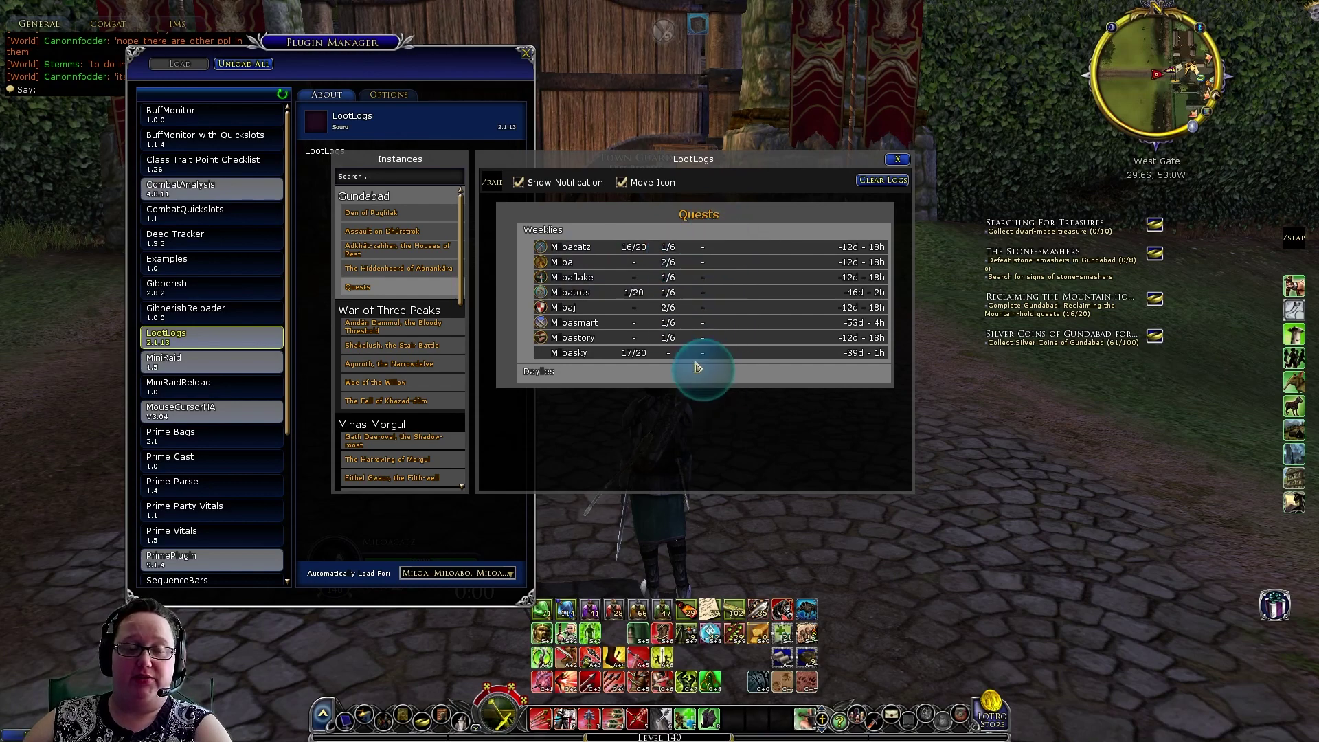
pyautogui.click(391, 249)
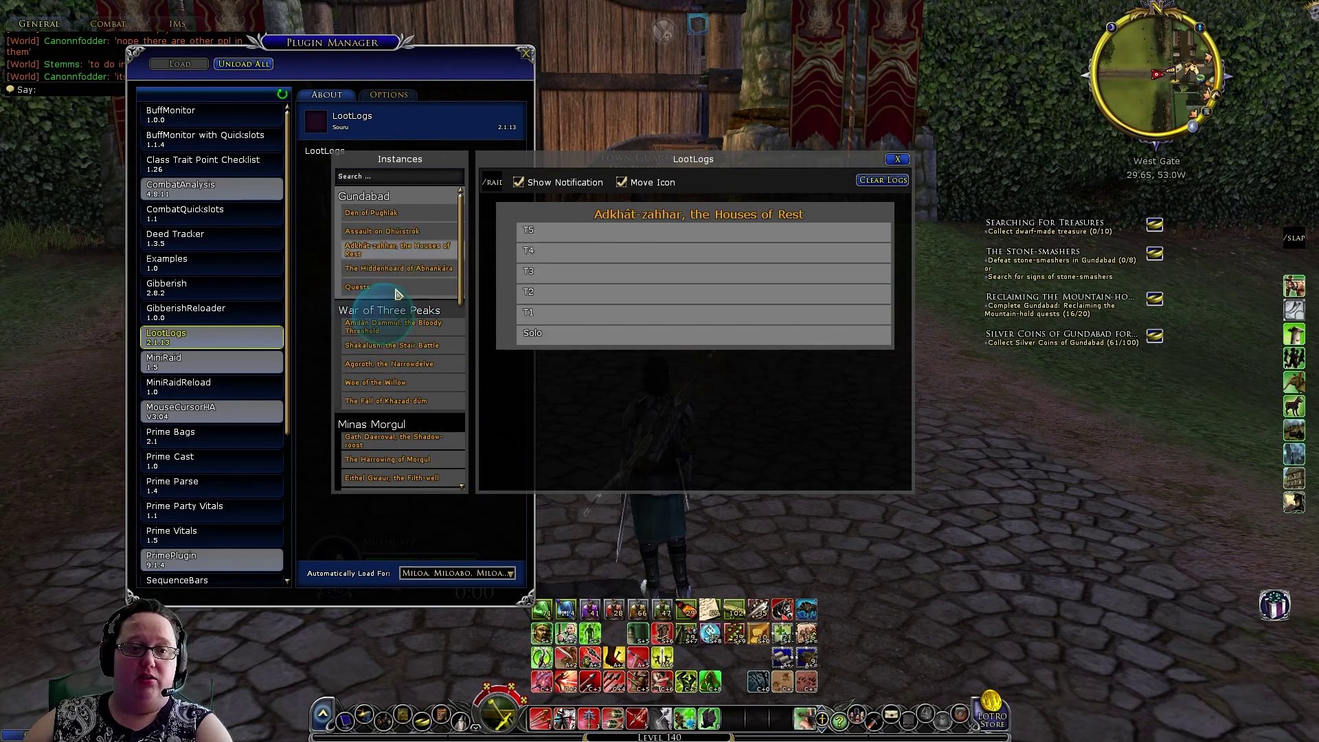
pyautogui.click(404, 273)
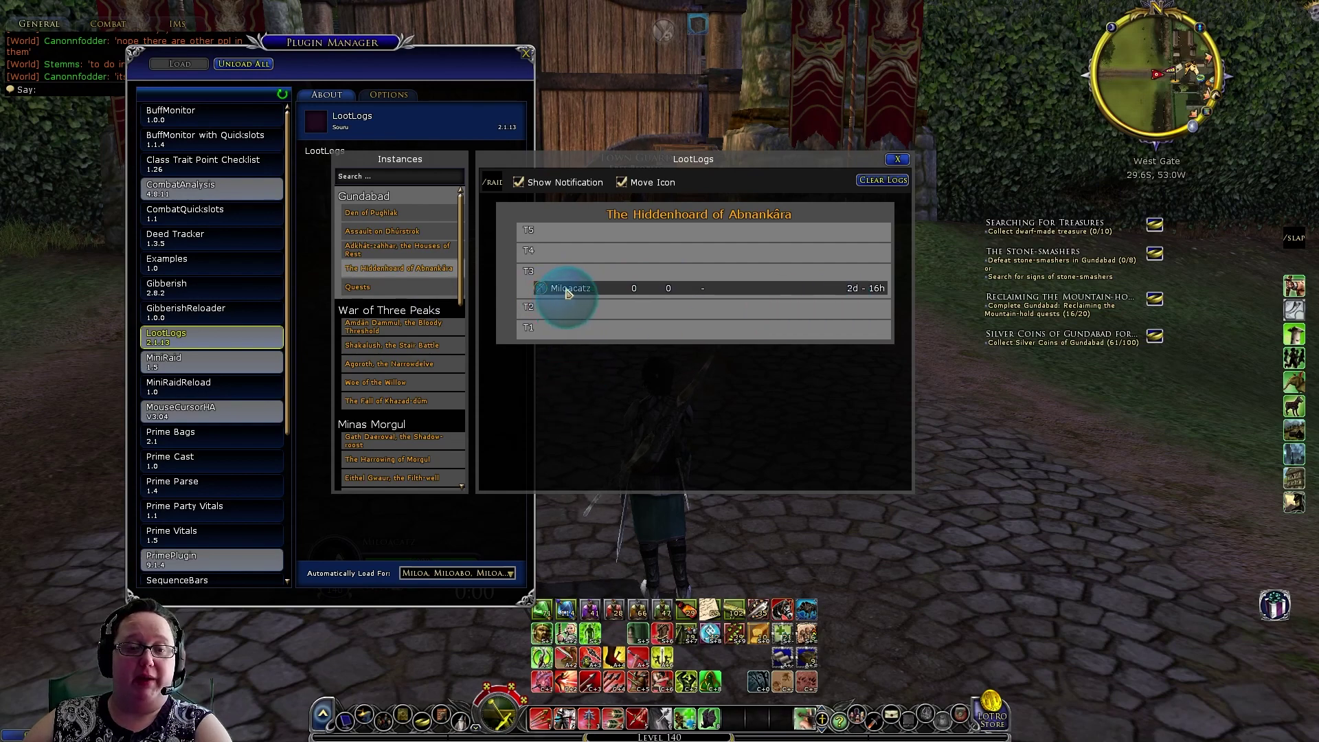
pyautogui.moveTo(625, 289)
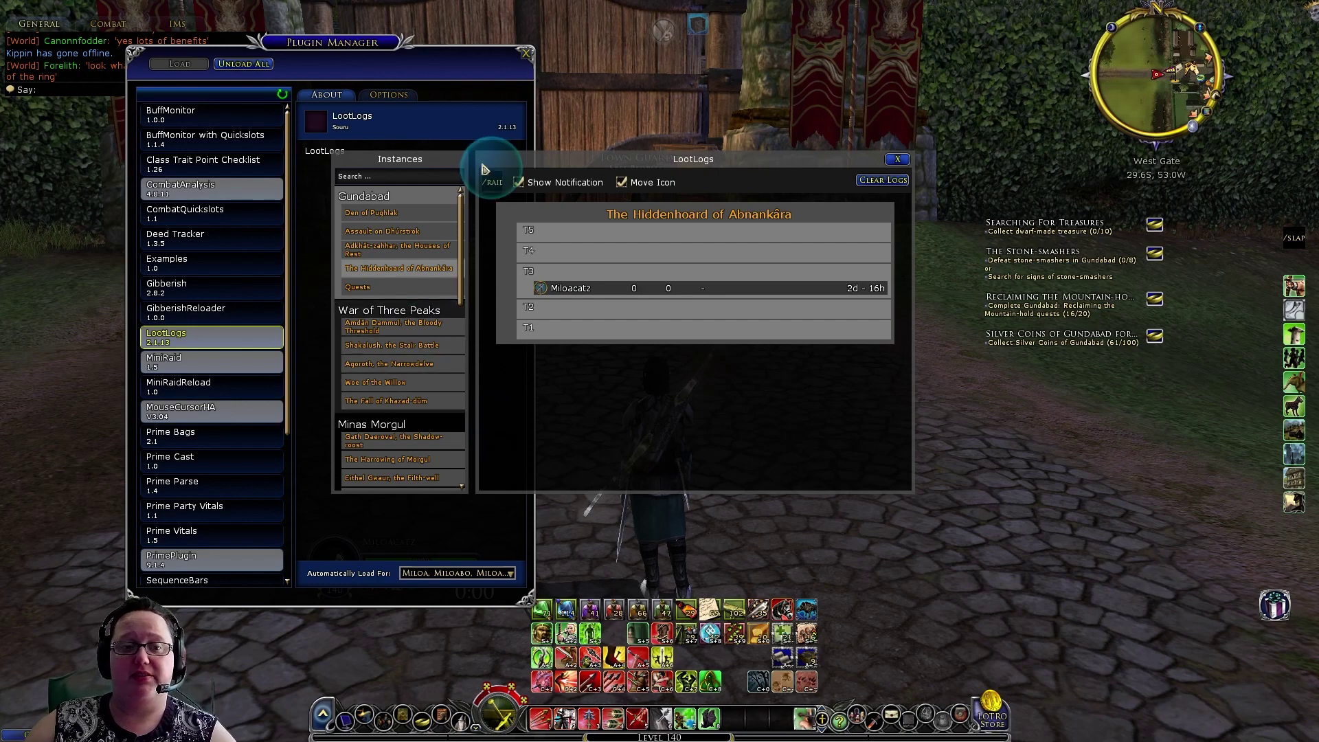
# Step: Review loot records for three characters, close LootLogs, and show MiniRaid 1.5 details
pyautogui.scroll(-1, 461, 229)
pyautogui.moveTo(462, 229); pyautogui.dragTo(464, 440)
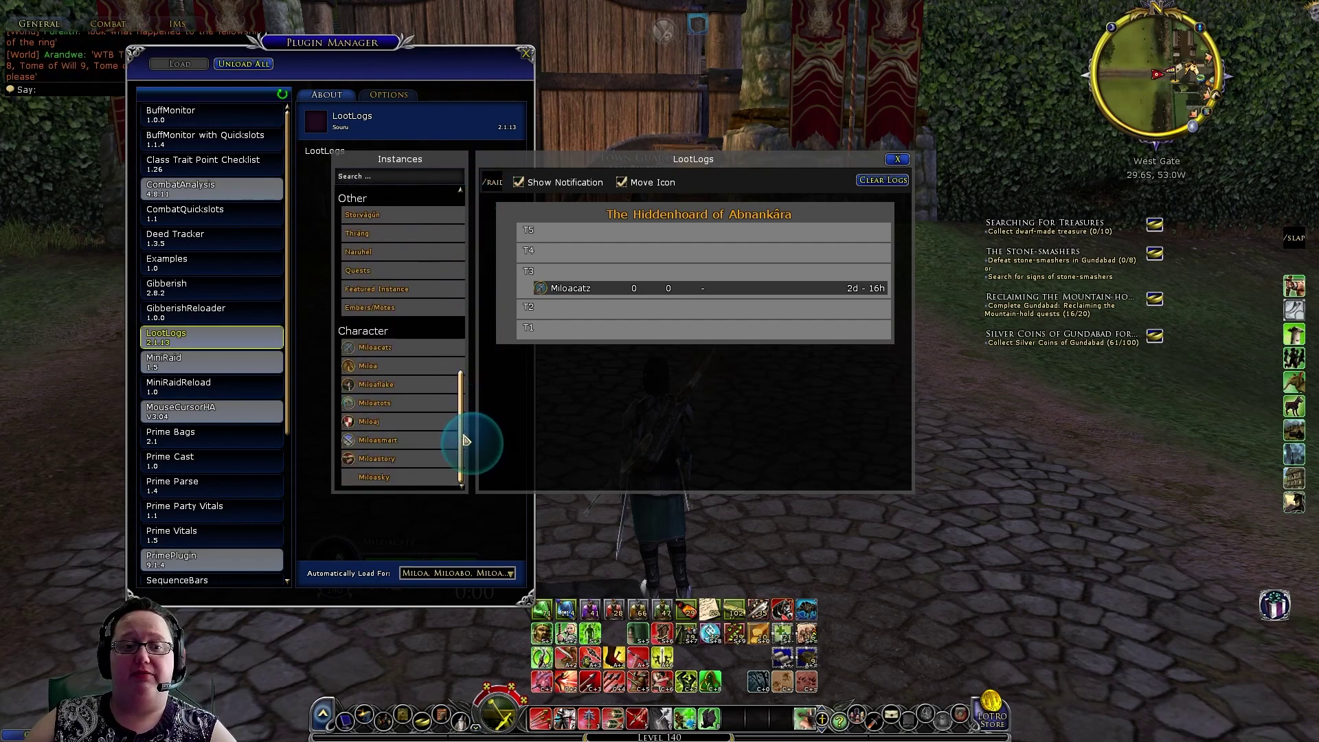
pyautogui.click(392, 348)
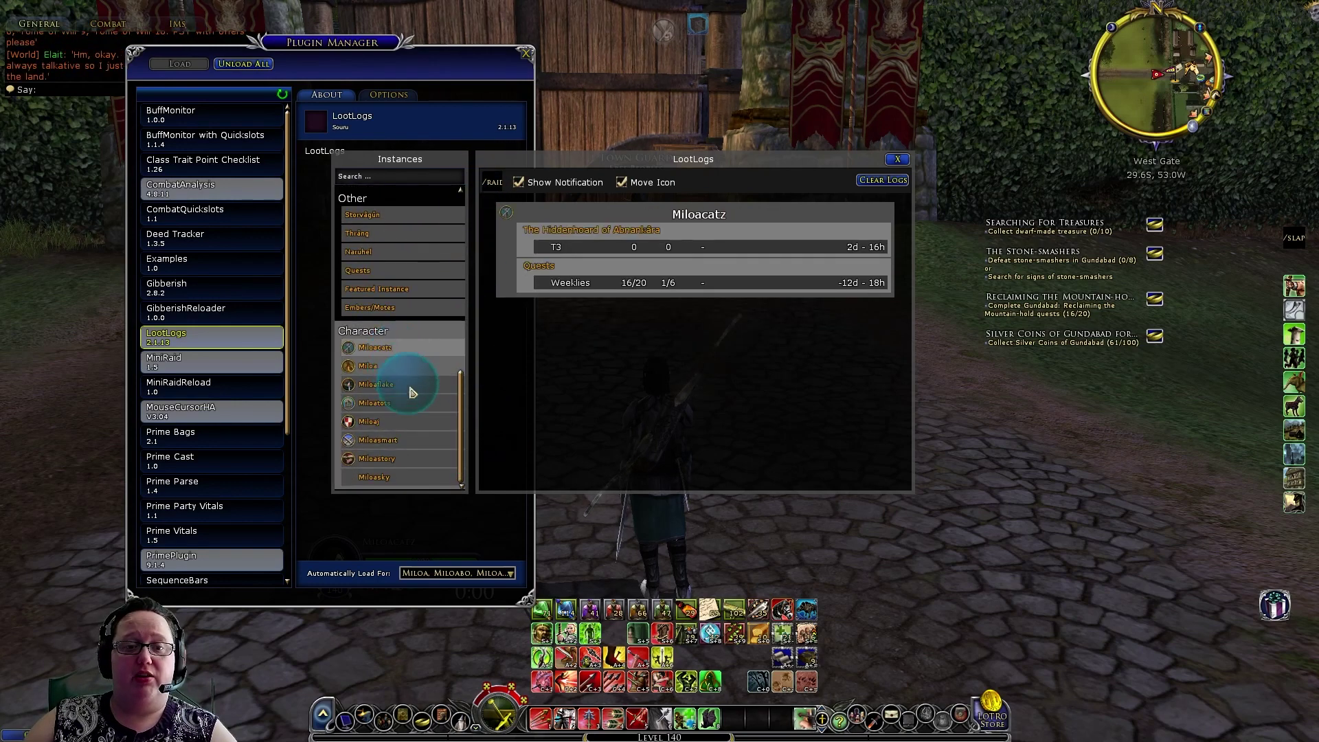
pyautogui.click(371, 367)
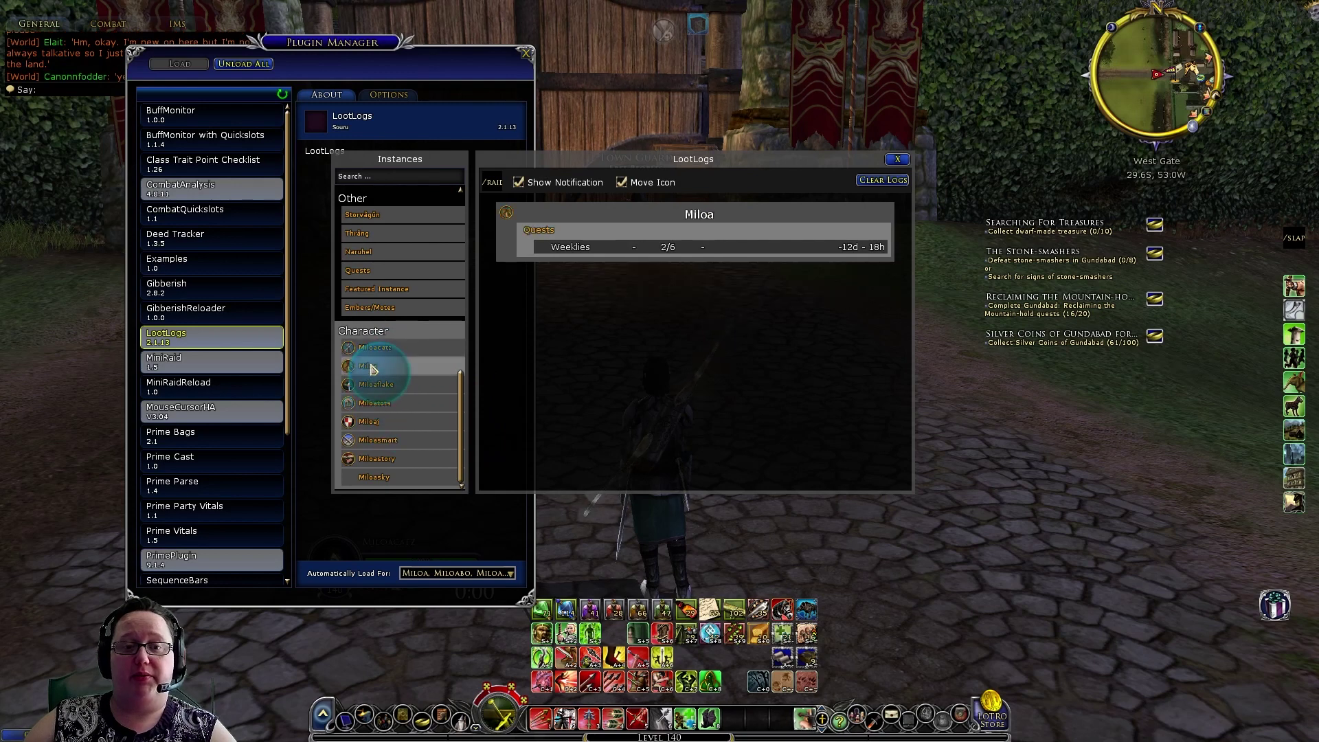
pyautogui.click(367, 479)
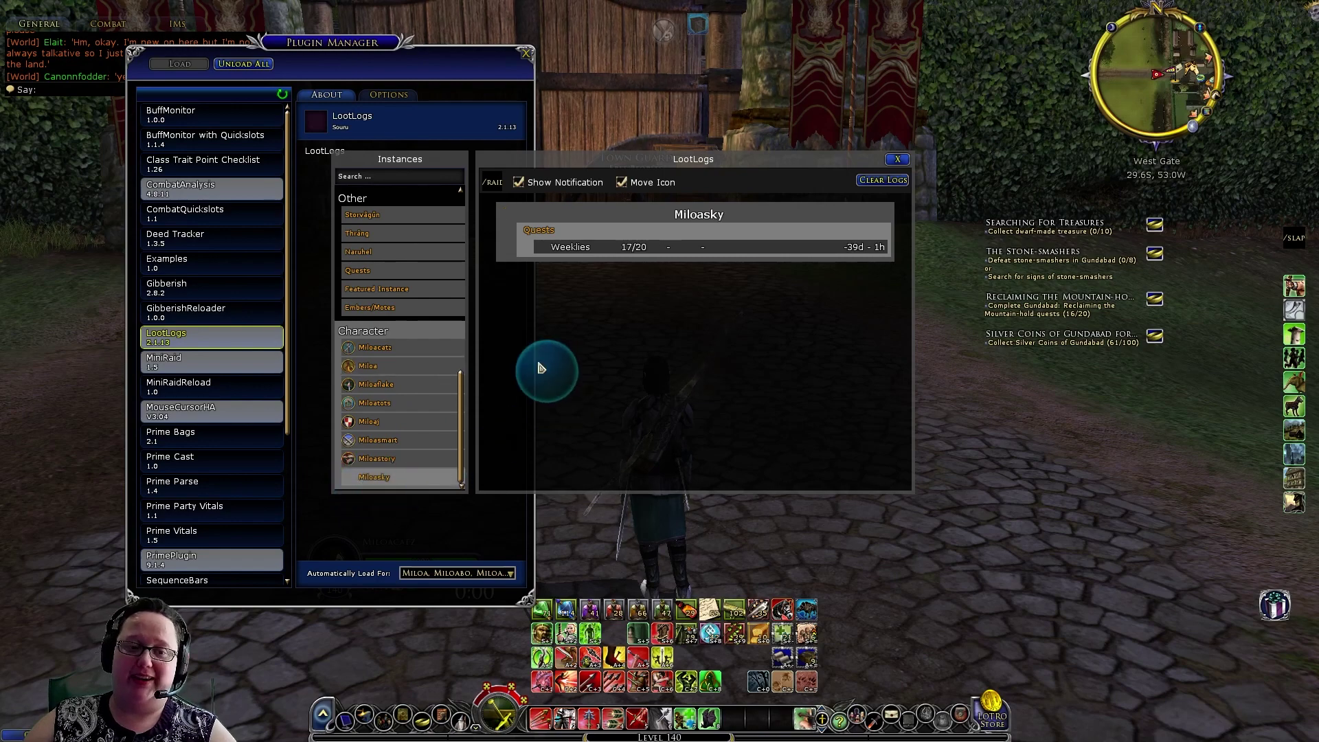
pyautogui.click(897, 158)
pyautogui.click(196, 366)
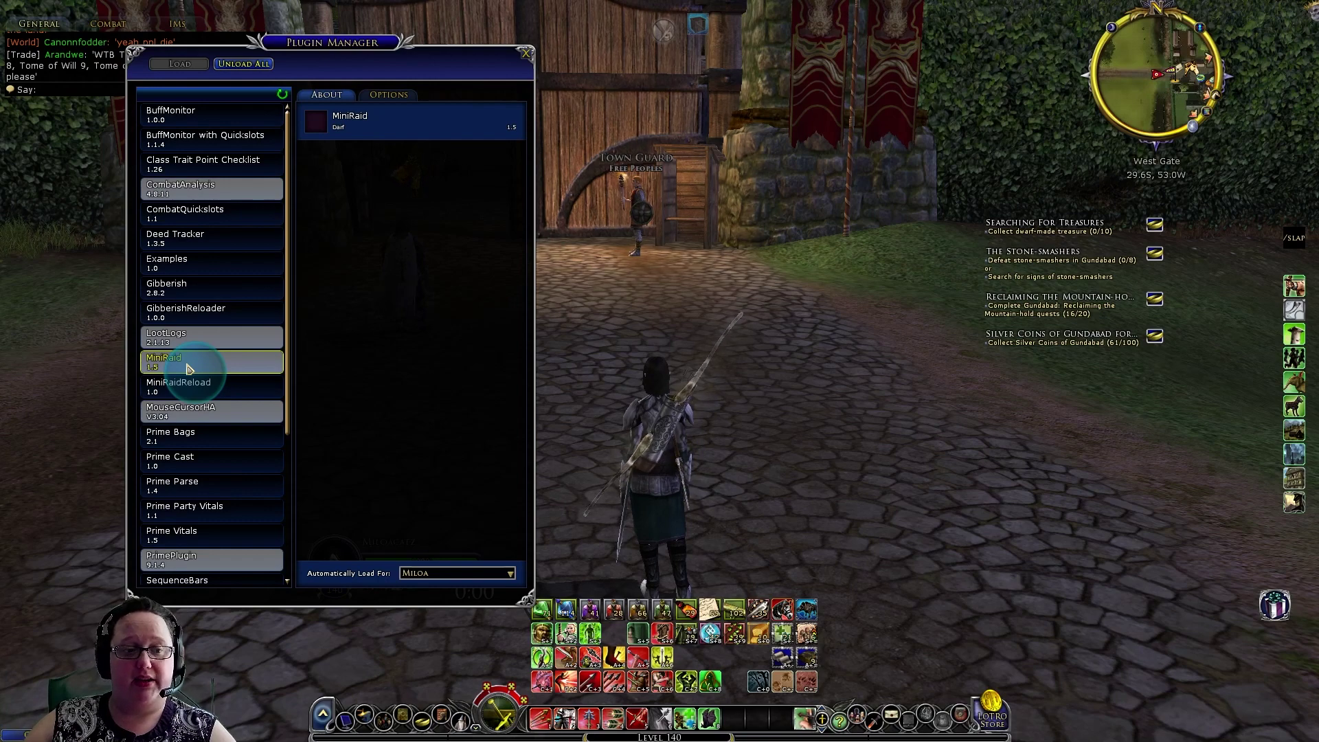
# Step: View the MouseCursorHA and PrimePlugin plugin details in the Plugin Manager
pyautogui.click(184, 411)
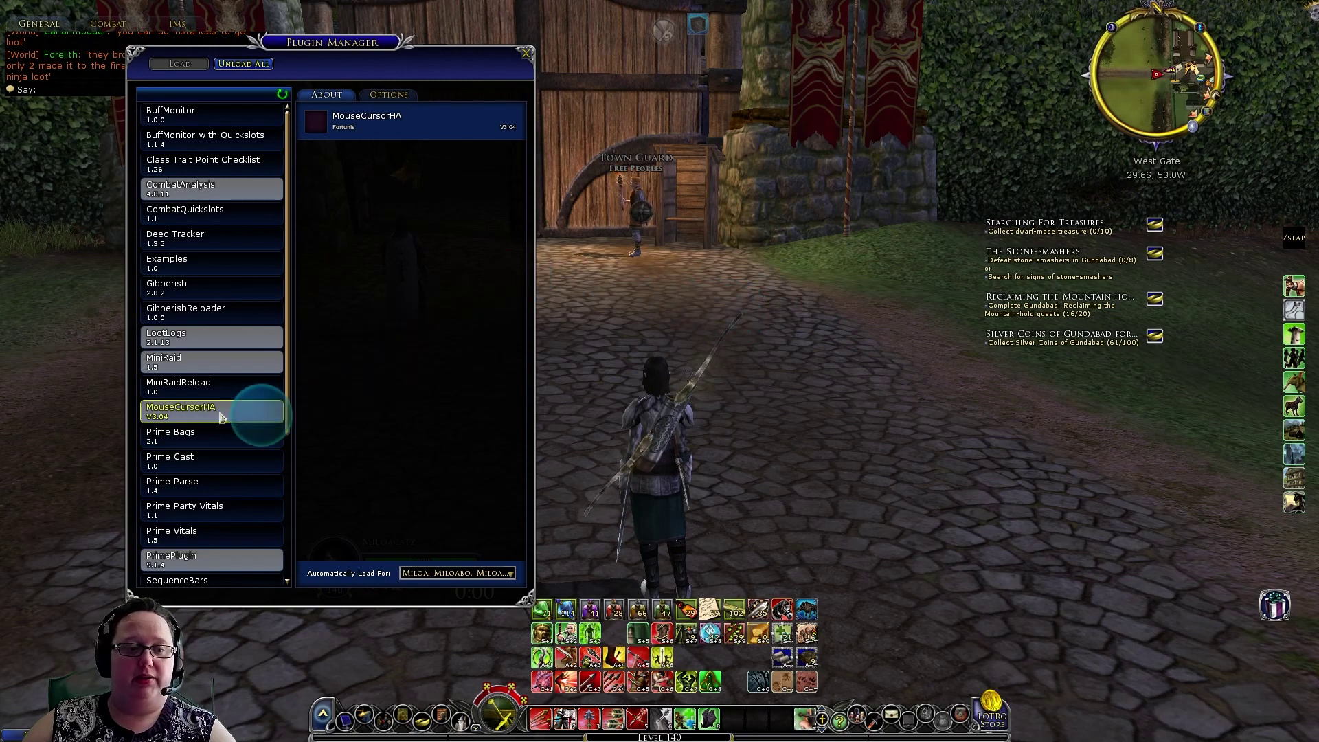
pyautogui.scroll(-3, 215, 418)
pyautogui.scroll(-6, 215, 418)
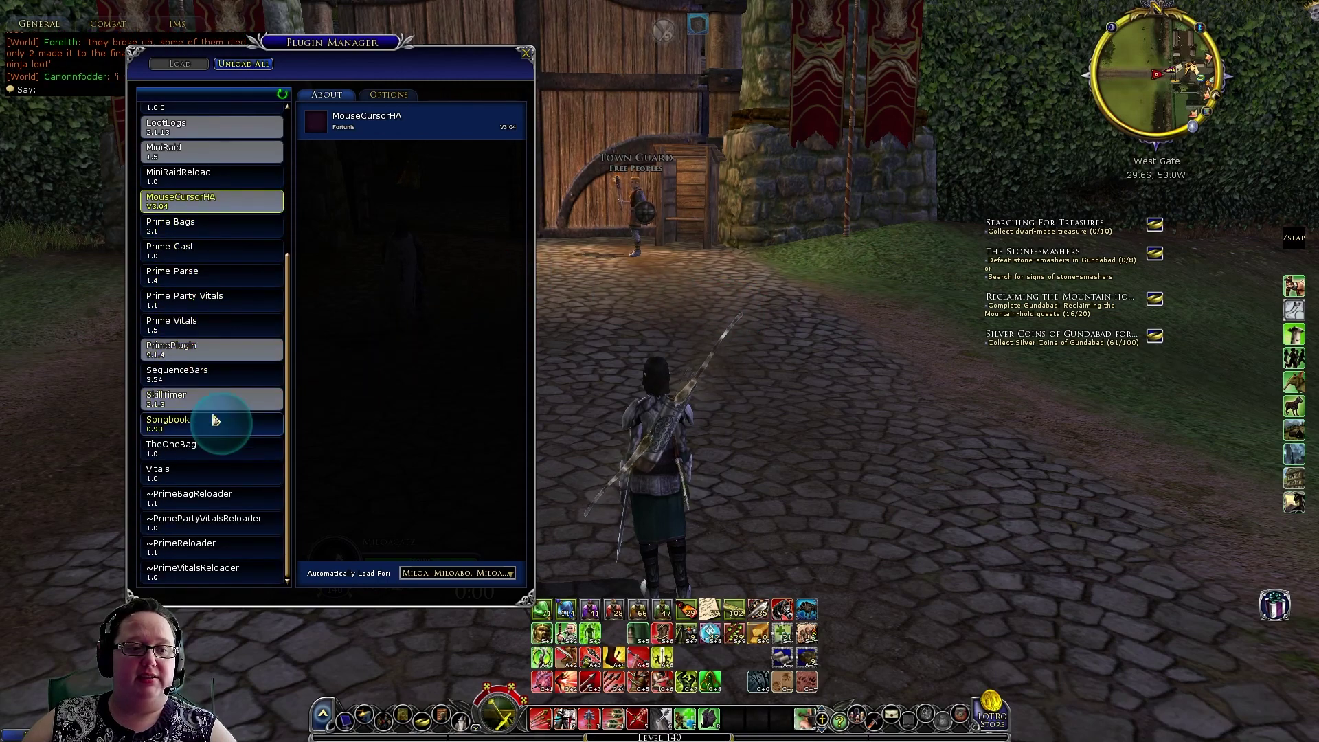
pyautogui.click(221, 350)
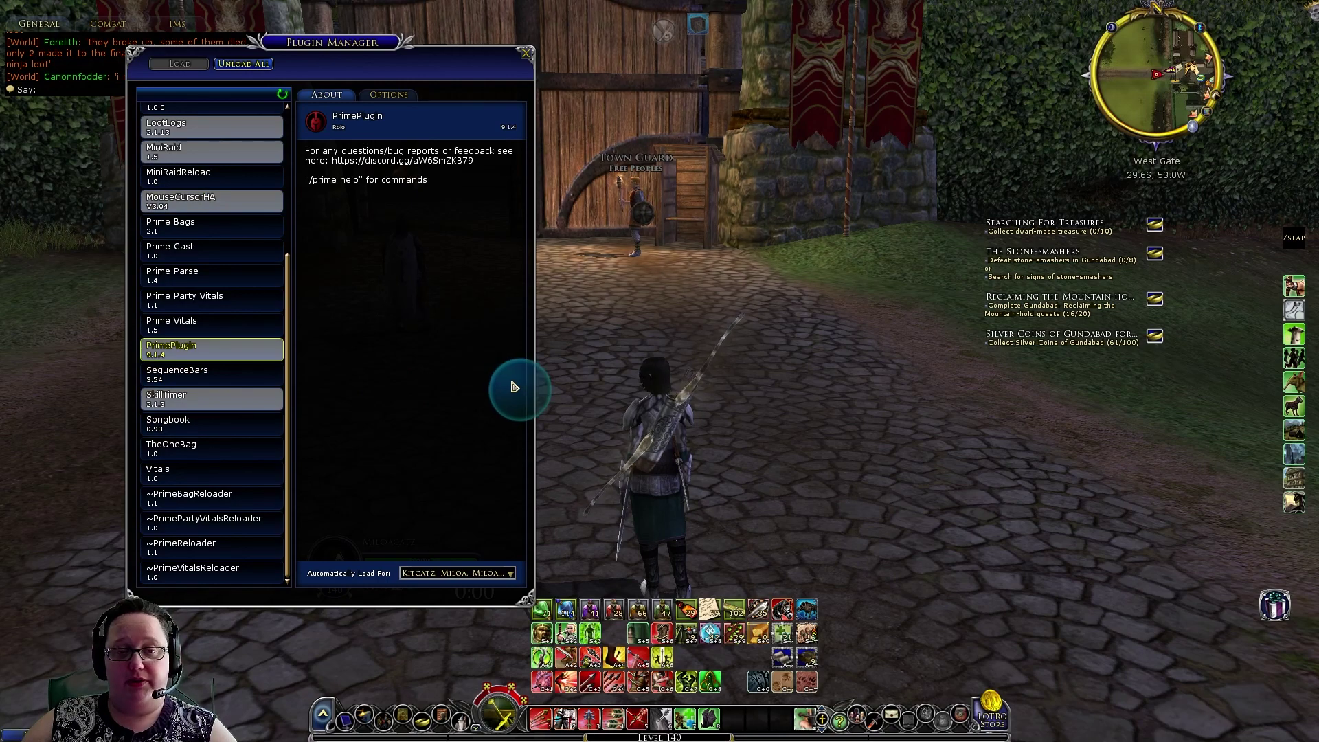
# Step: Move the Plugin Manager up and right, select SkillTimer, and open its settings with /st options
pyautogui.moveTo(337, 50); pyautogui.dragTo(313, 112)
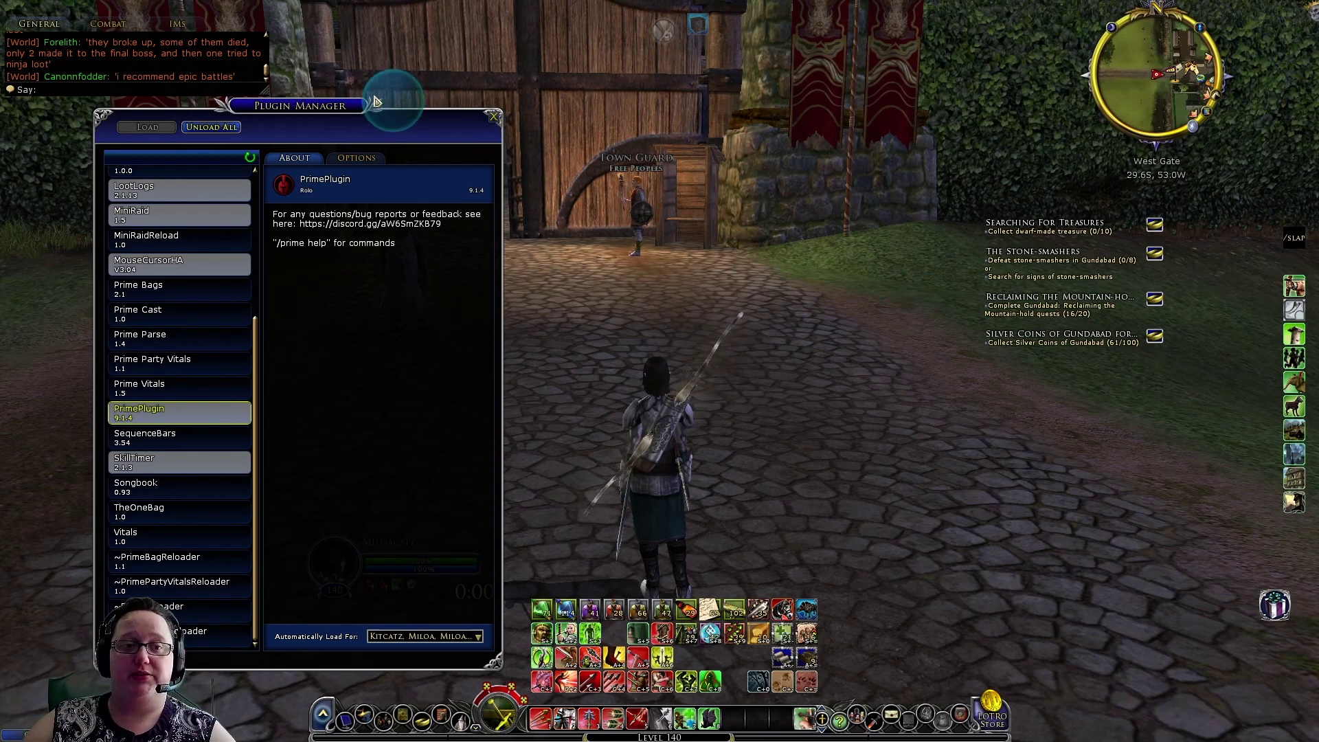
pyautogui.moveTo(319, 104); pyautogui.dragTo(507, 19)
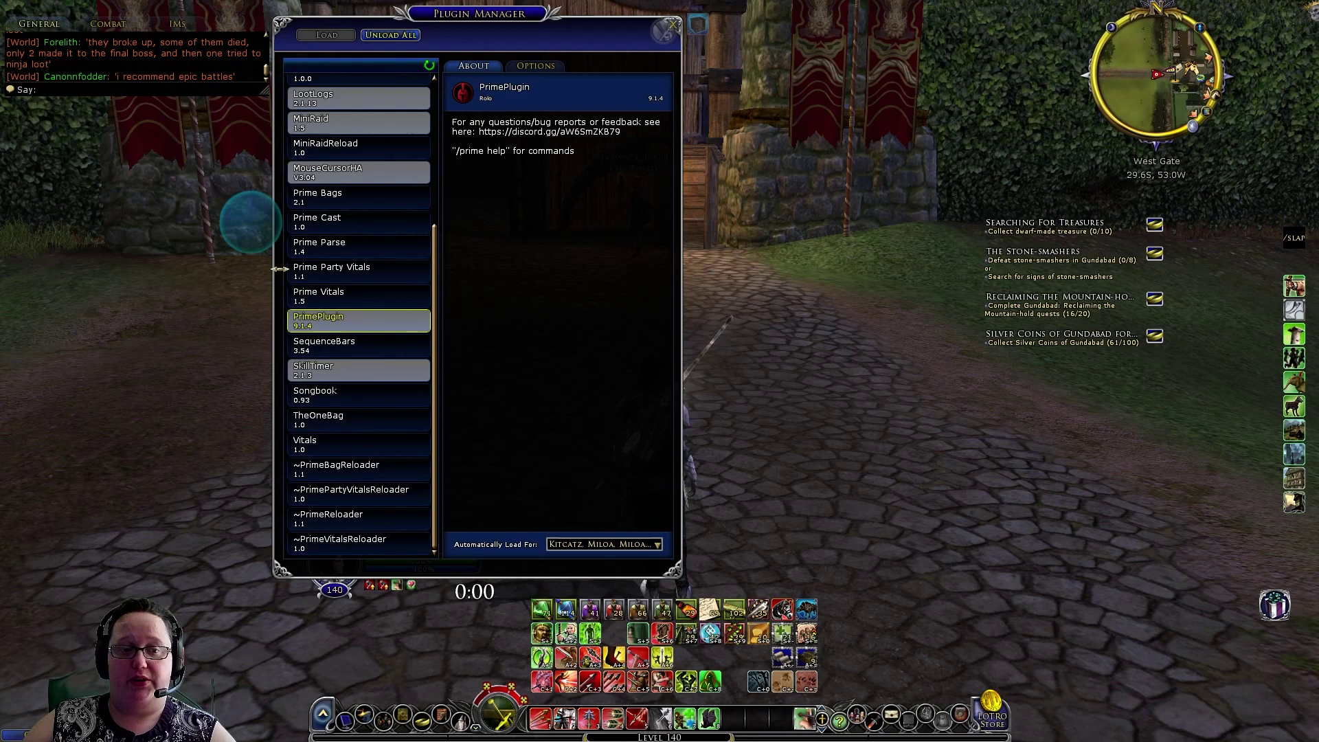
pyautogui.click(358, 369)
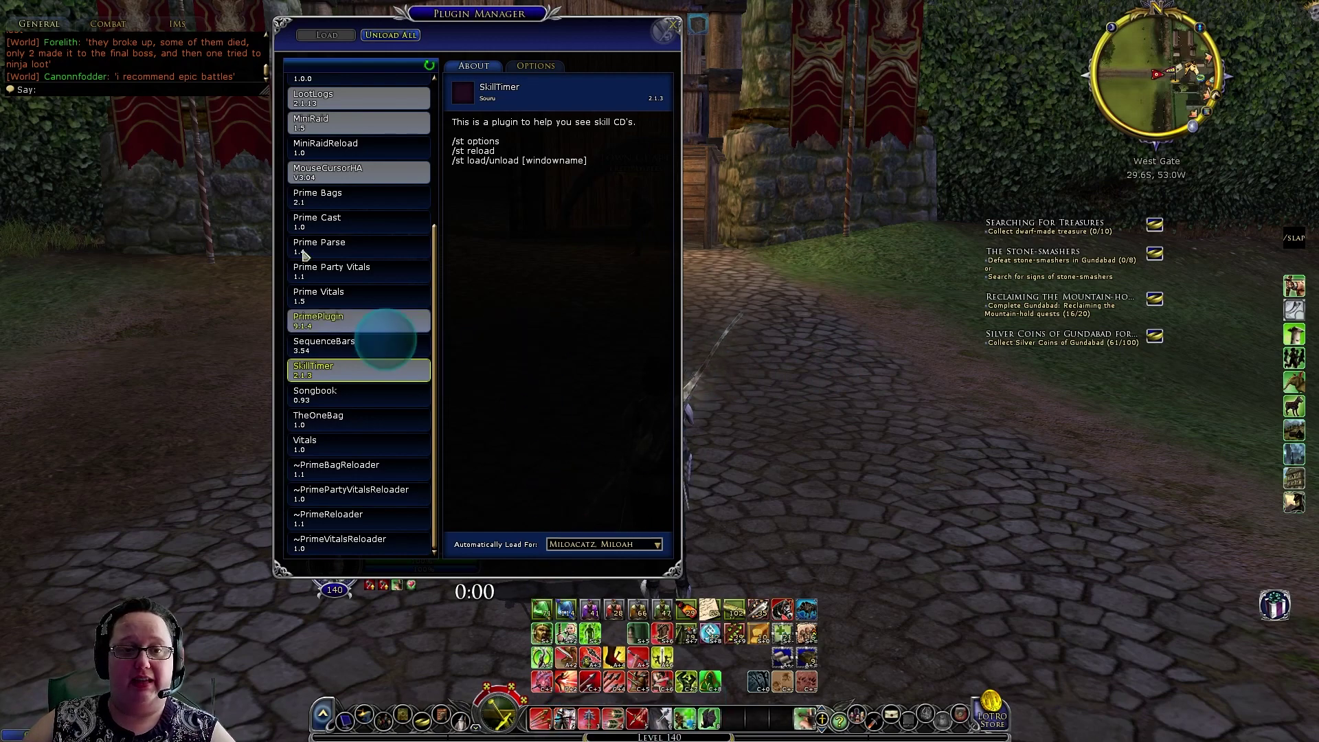
pyautogui.write('/st options')
pyautogui.press('Return')
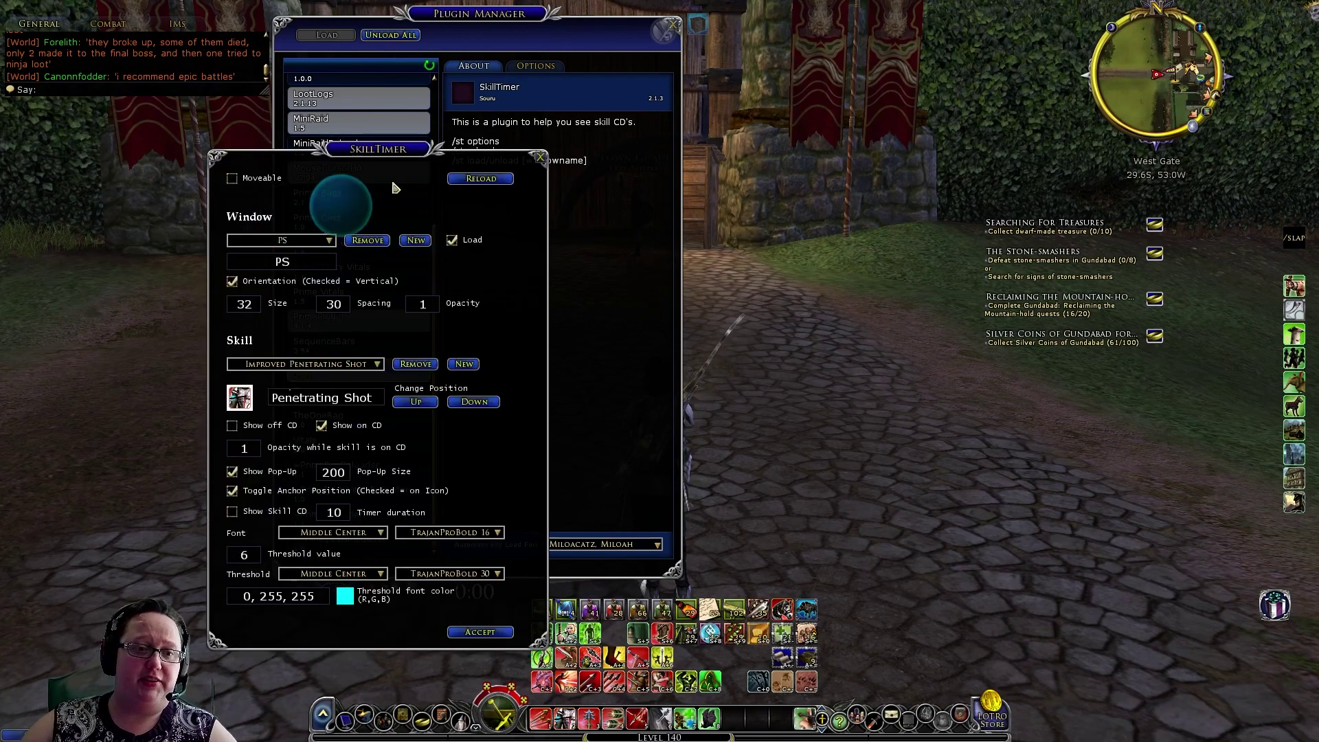
pyautogui.moveTo(386, 158); pyautogui.dragTo(918, 98)
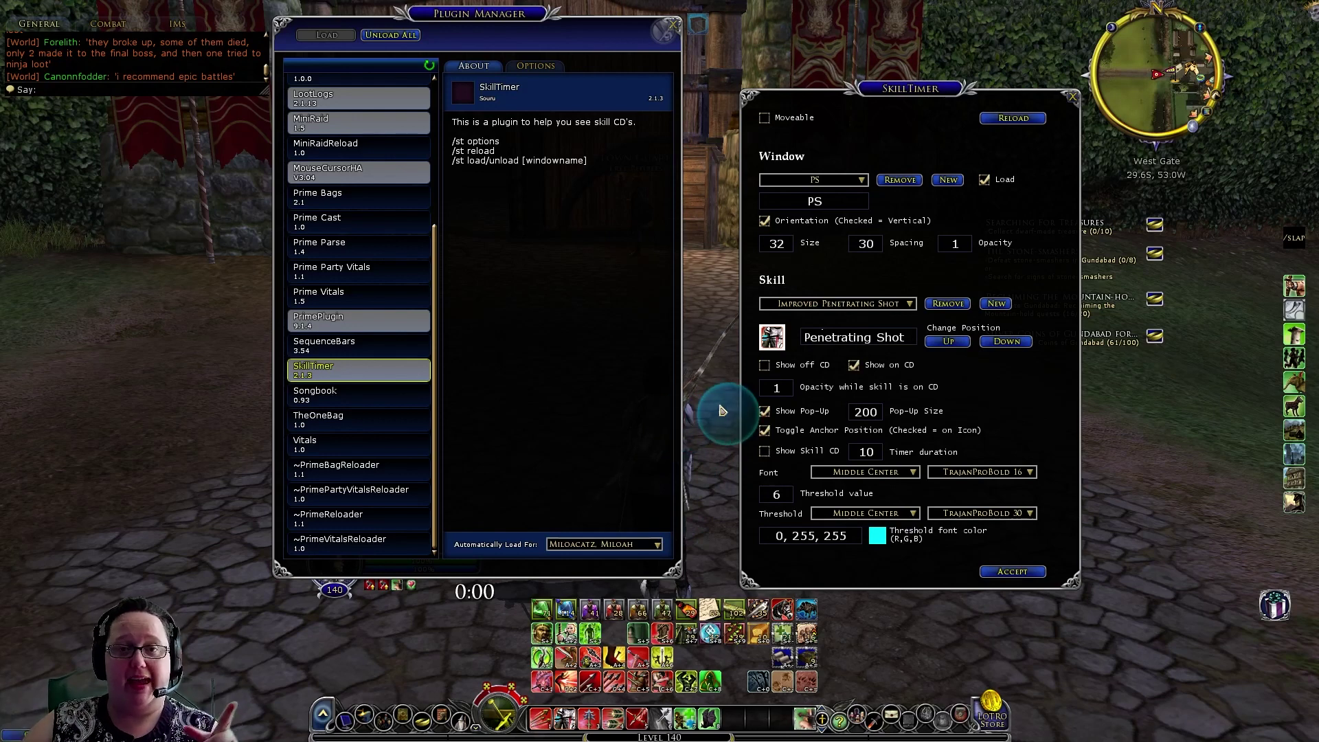
pyautogui.click(1074, 98)
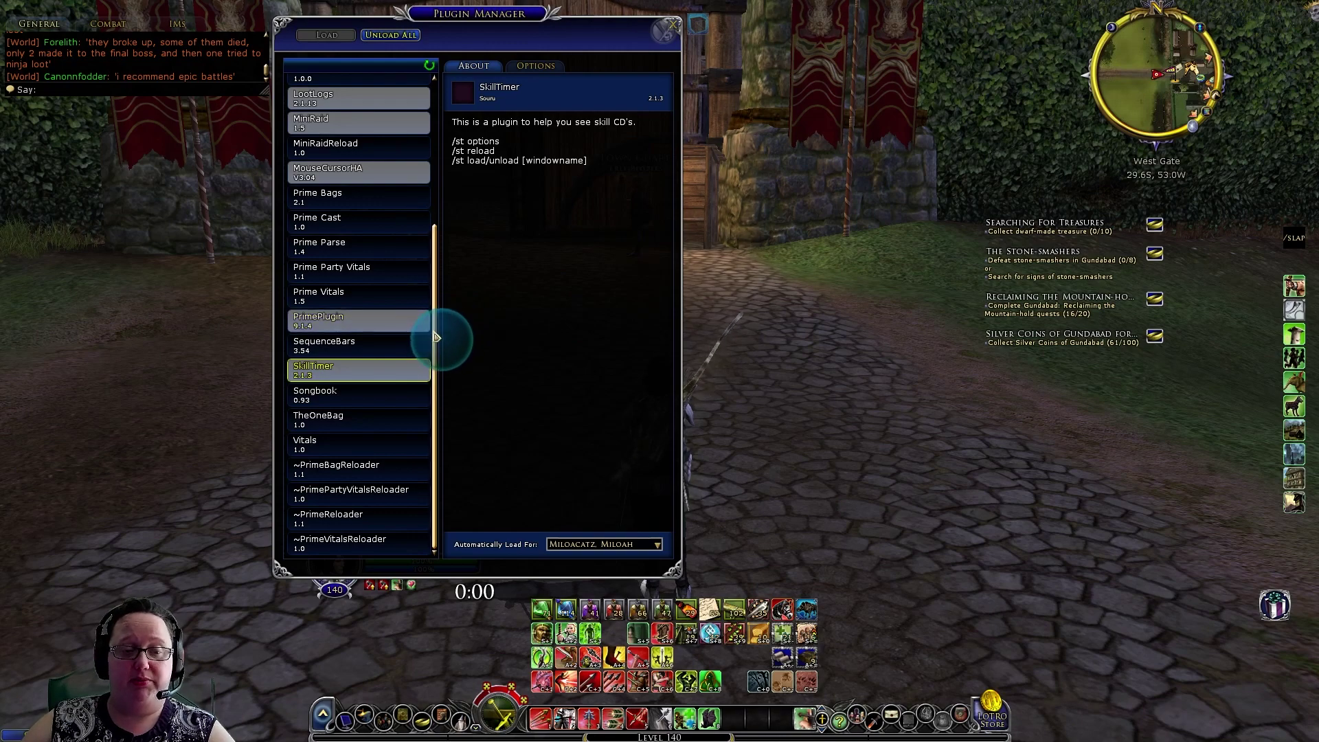
pyautogui.scroll(1, 434, 338)
pyautogui.scroll(-1, 429, 354)
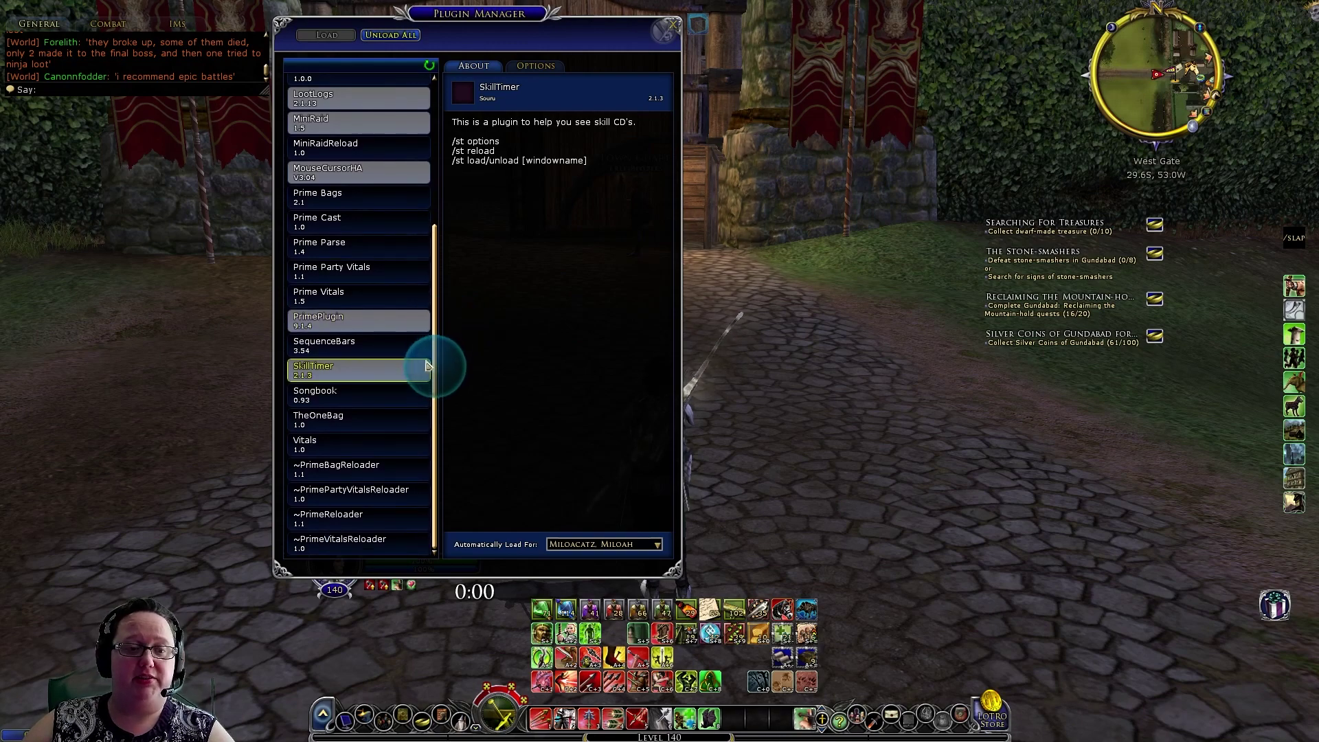